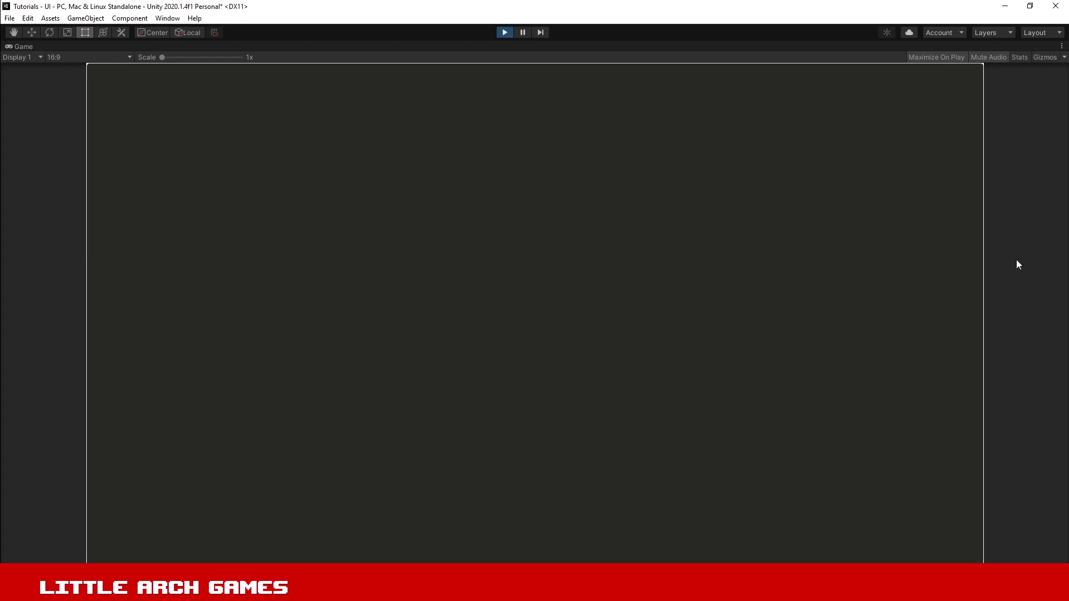
Exit Play mode with Ctrl+P to return to the full editor layout
{"action": "key", "text": "ctrl+p"}
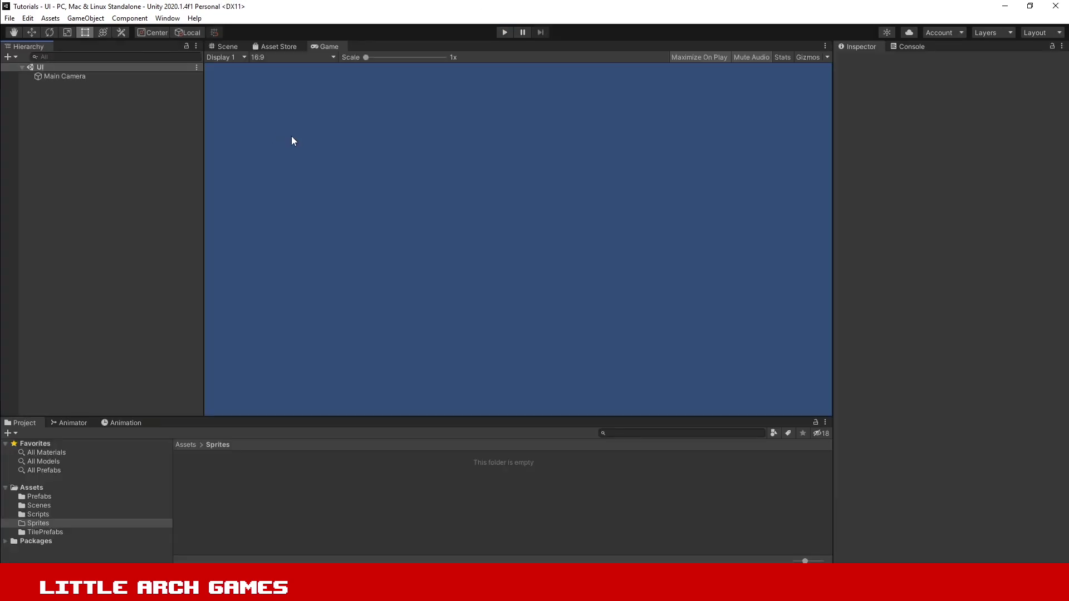
Create a UI Panel from the Hierarchy context menu, adding a Canvas and EventSystem
{"action": "right_click", "coordinate": [48, 126]}
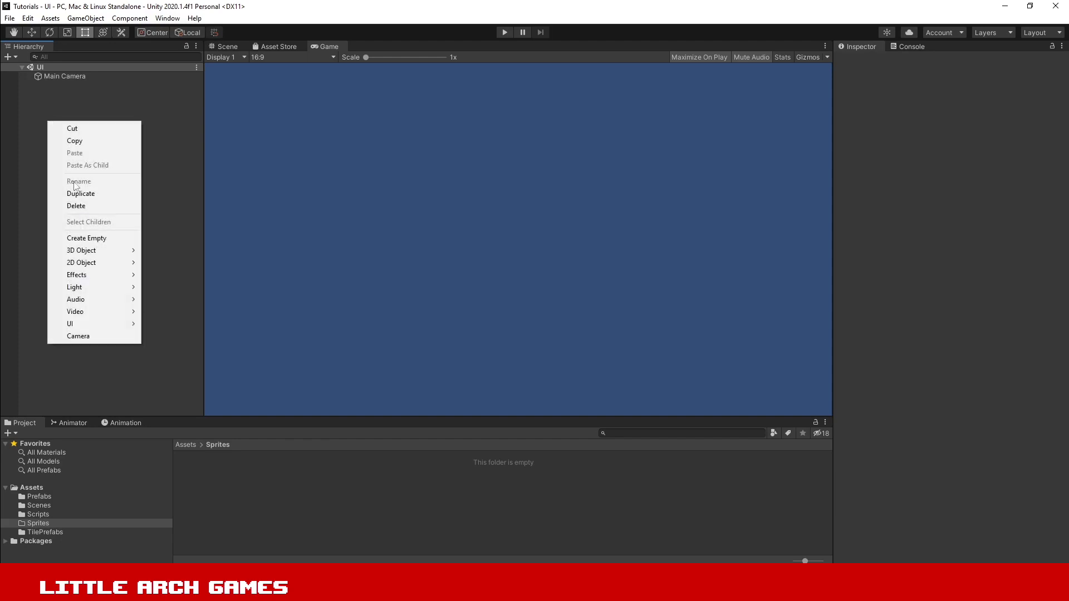
{"action": "mouse_move", "coordinate": [116, 327]}
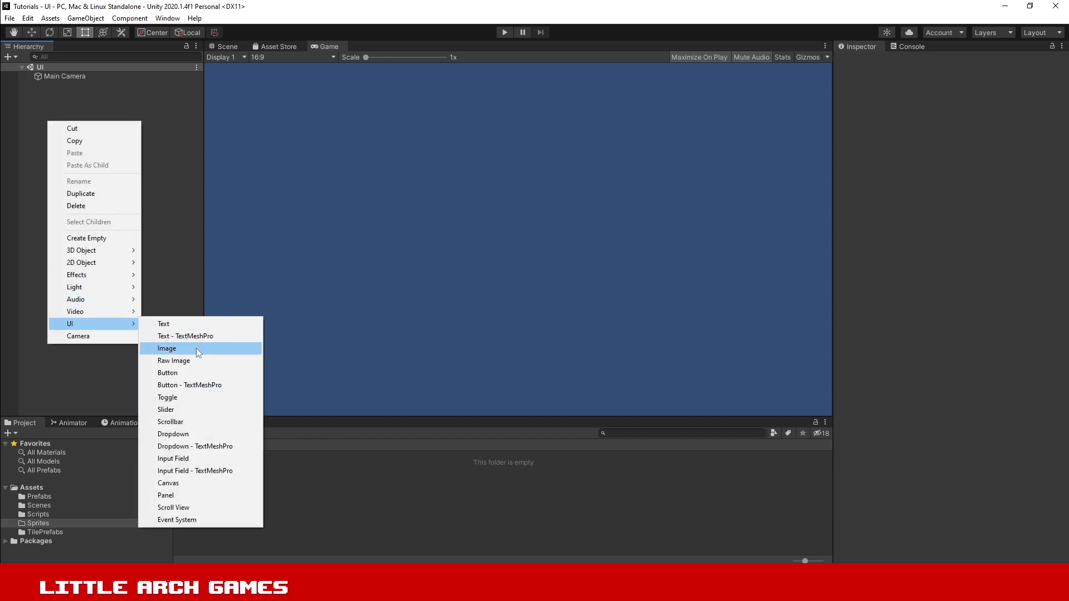
{"action": "left_click", "coordinate": [180, 496]}
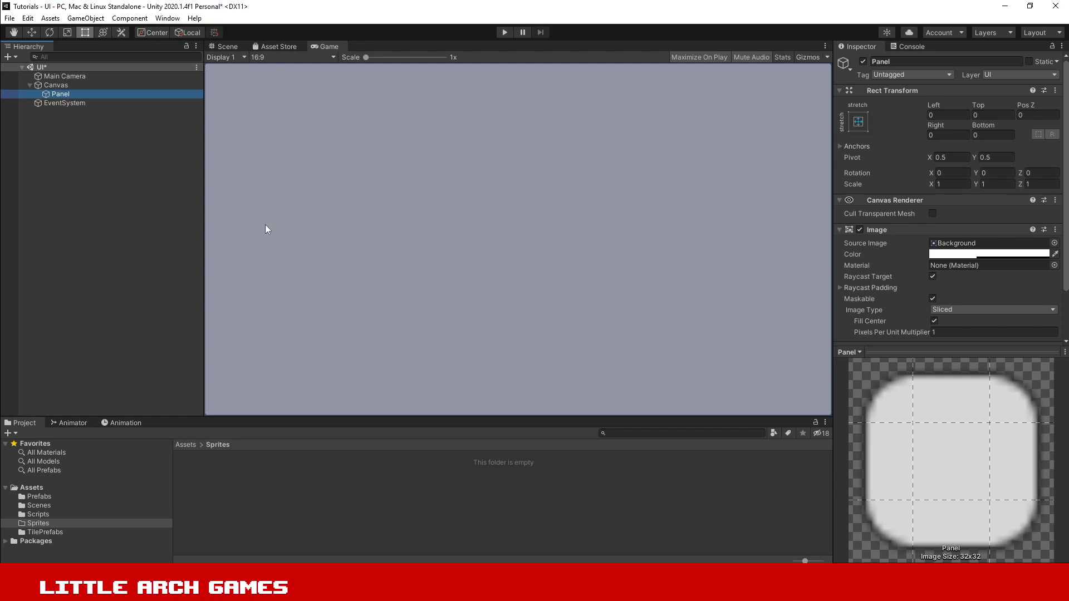
Set the Main Camera's background colour to white
{"action": "left_click", "coordinate": [81, 74]}
{"action": "left_click", "coordinate": [958, 169]}
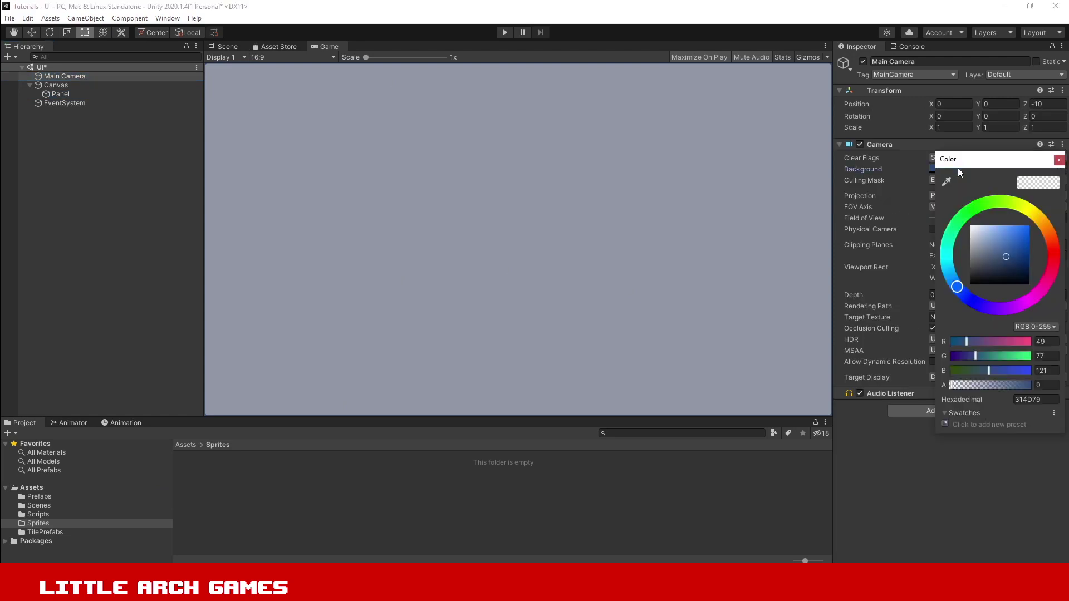
{"action": "left_click_drag", "start_coordinate": [989, 255], "coordinate": [956, 214]}
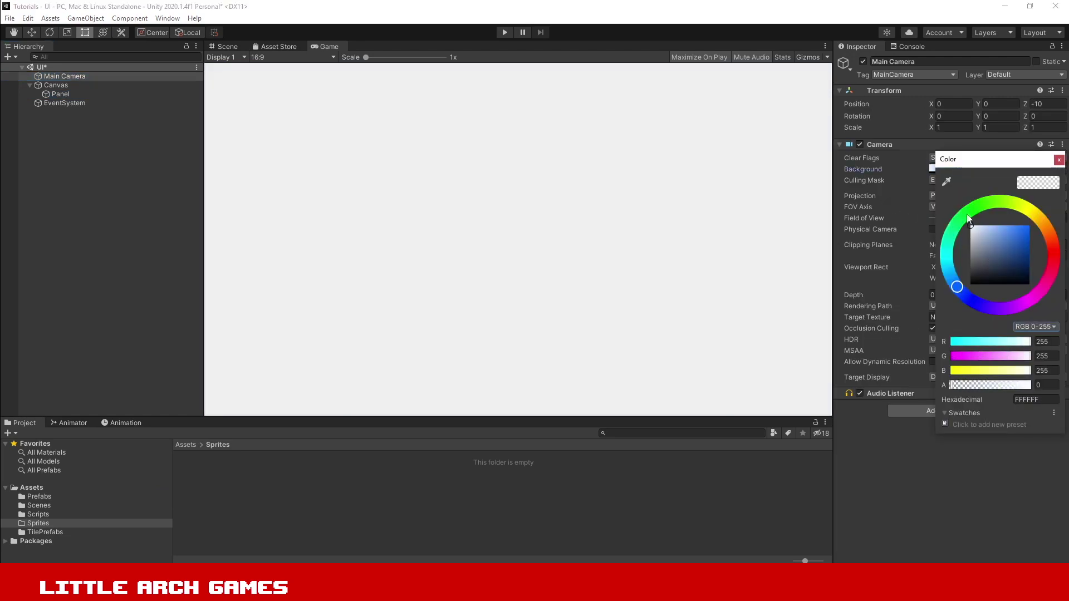
{"action": "left_click", "coordinate": [1059, 160]}
Tint the Panel's Image colour black with alpha 226, then run the scene
{"action": "left_click", "coordinate": [61, 95]}
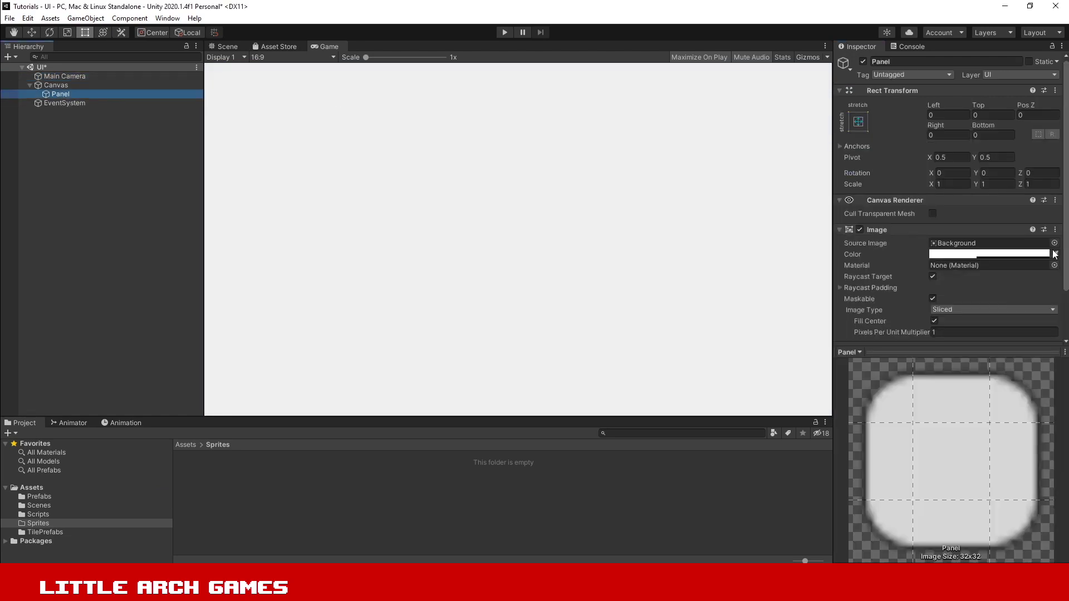
{"action": "left_click", "coordinate": [976, 256]}
{"action": "left_click_drag", "start_coordinate": [994, 342], "coordinate": [973, 373]}
{"action": "left_click_drag", "start_coordinate": [1017, 472], "coordinate": [1022, 476]}
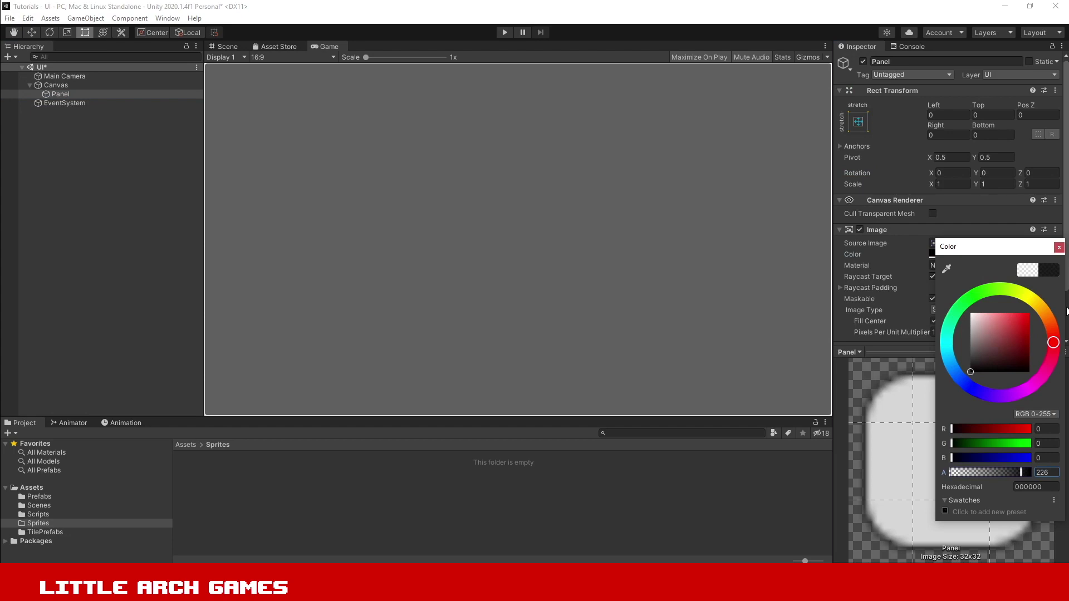
{"action": "left_click", "coordinate": [1059, 247]}
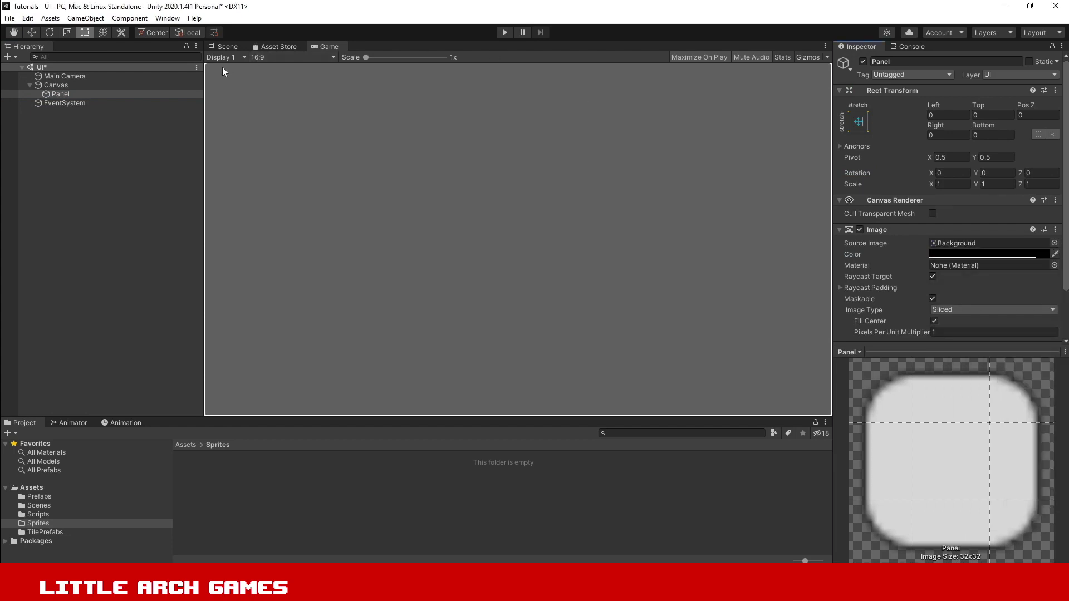
{"action": "left_click", "coordinate": [503, 31]}
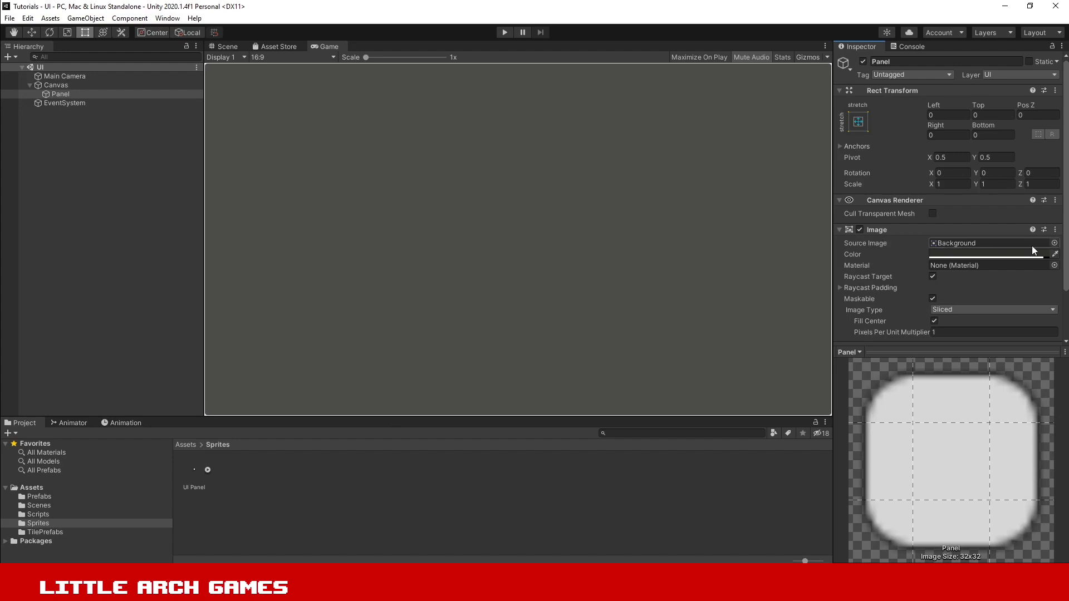
Set the Panel's Source Image to None and test it briefly in play mode
{"action": "left_click", "coordinate": [1055, 243]}
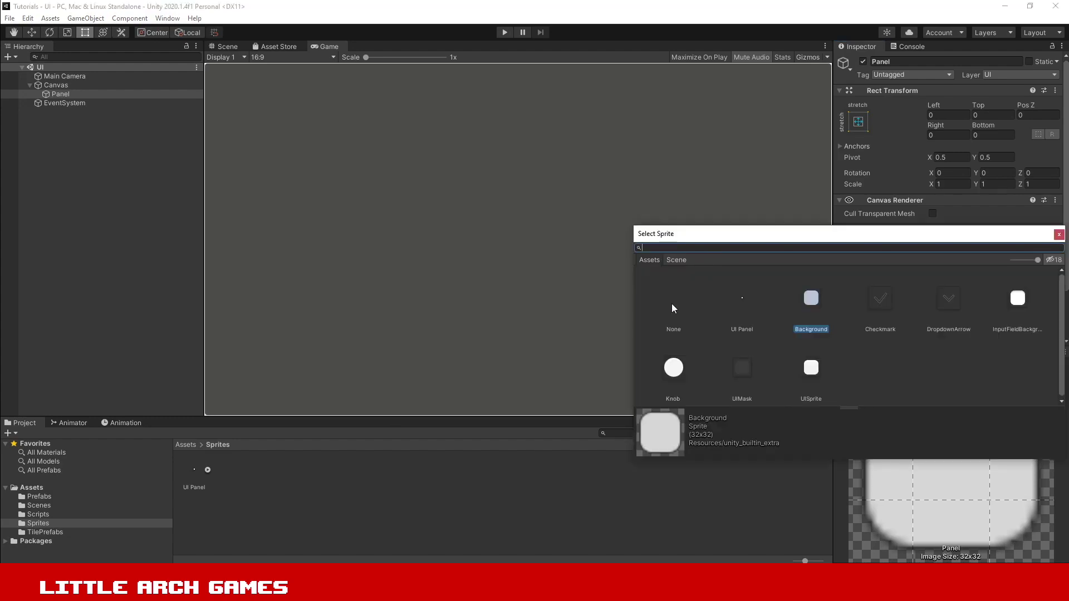
{"action": "double_click", "coordinate": [672, 305]}
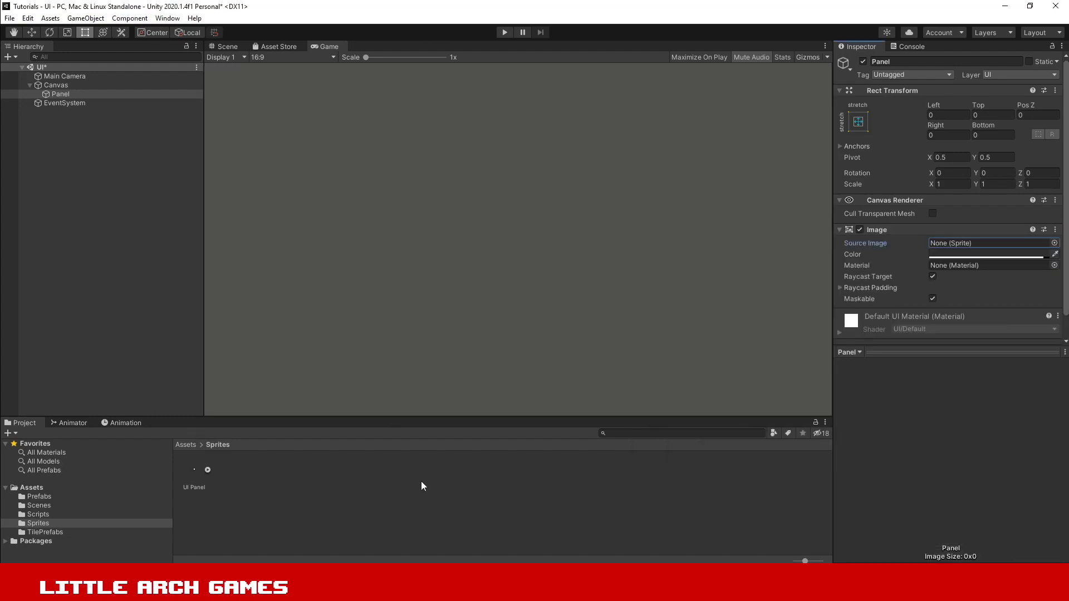
{"action": "left_click", "coordinate": [507, 33]}
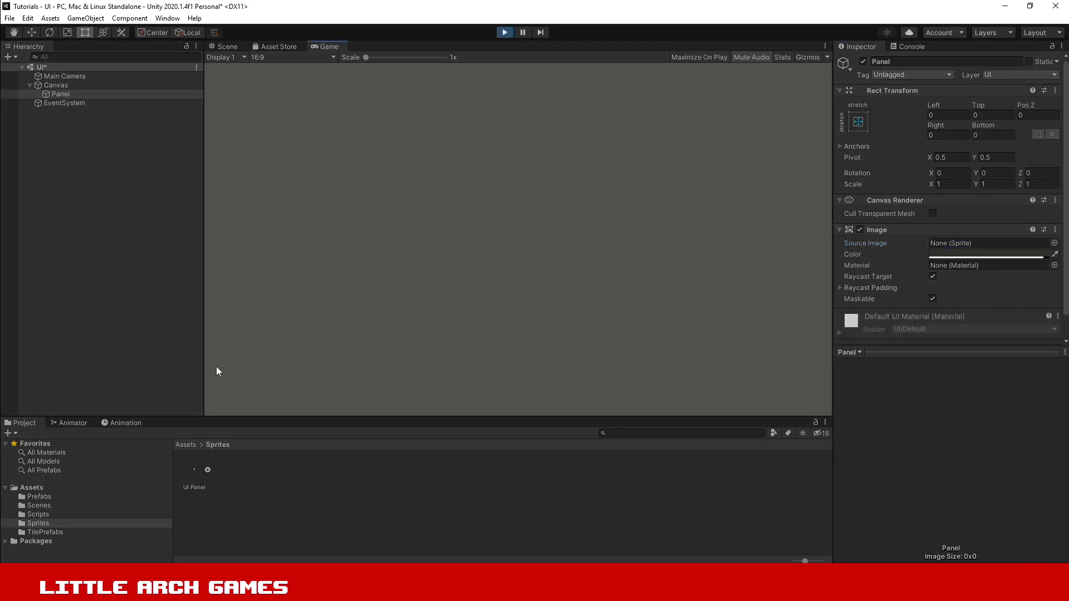
{"action": "left_click", "coordinate": [504, 32]}
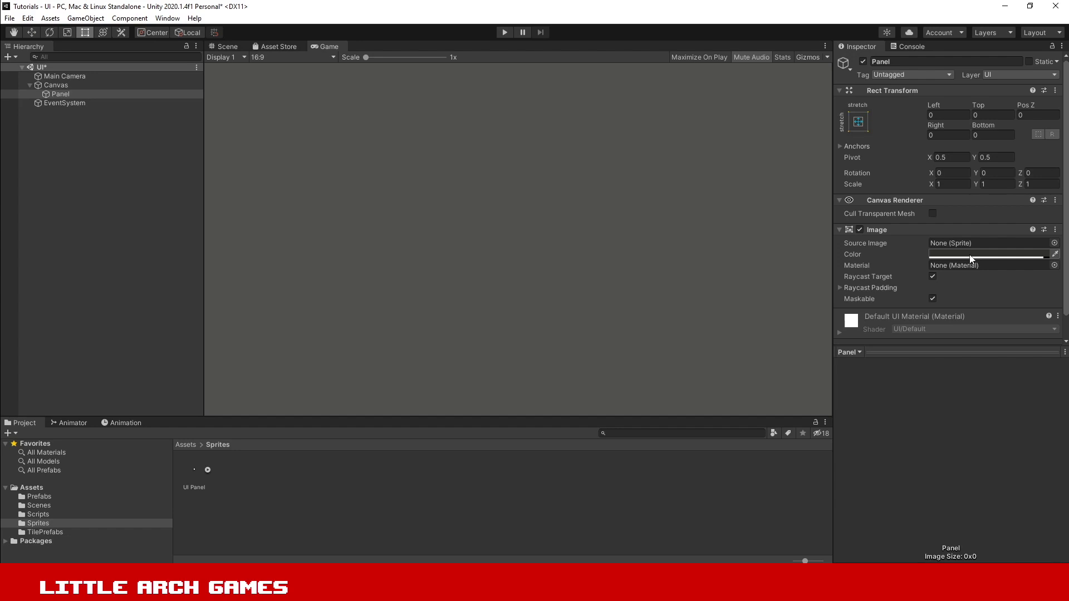
Undo to restore the Panel's Source Image to the Background sprite
{"action": "key", "text": "ctrl+z"}
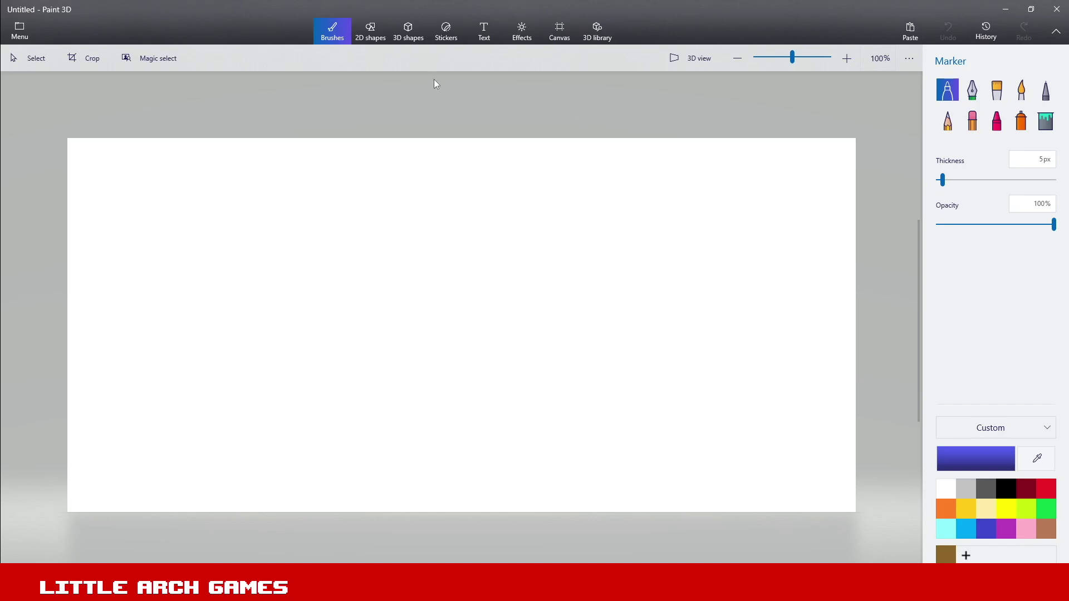
Resize the Paint 3D canvas to 2 px wide by 2 px high
{"action": "left_click", "coordinate": [561, 31]}
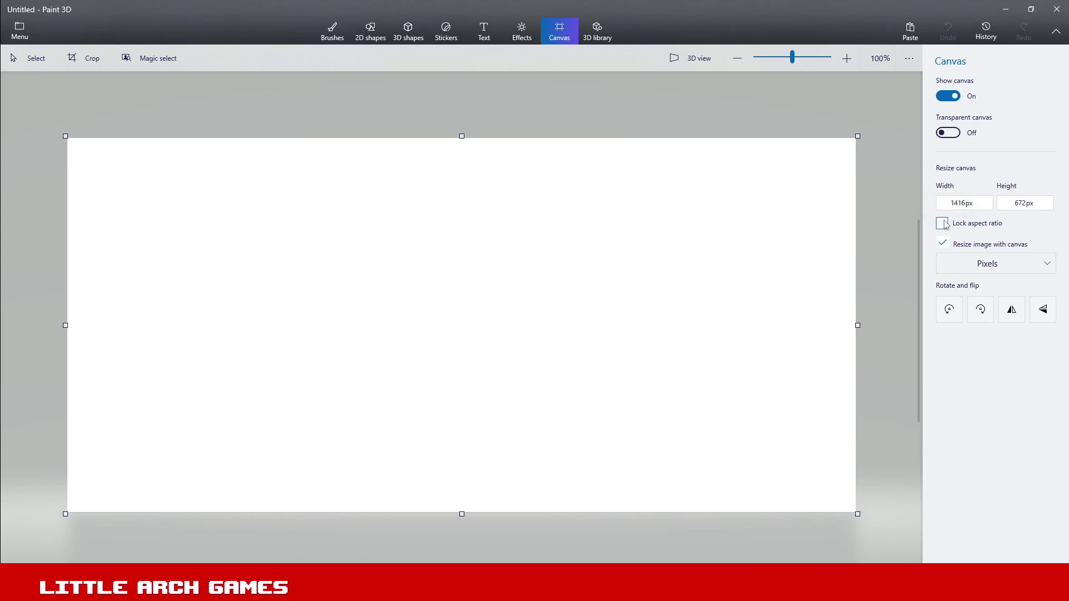
{"action": "left_click", "coordinate": [985, 204]}
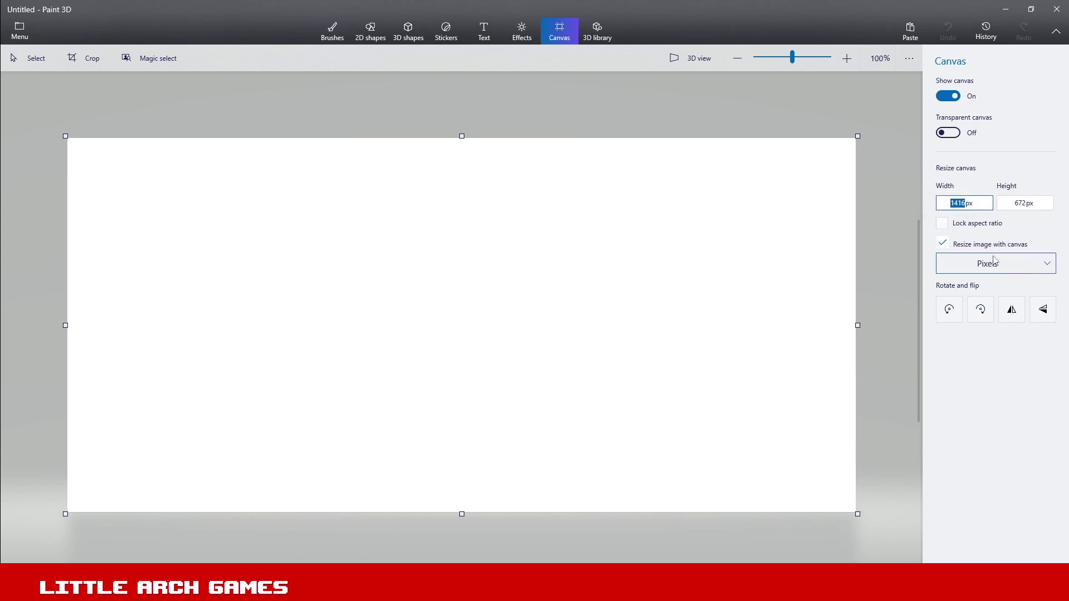
{"action": "type", "text": "21"}
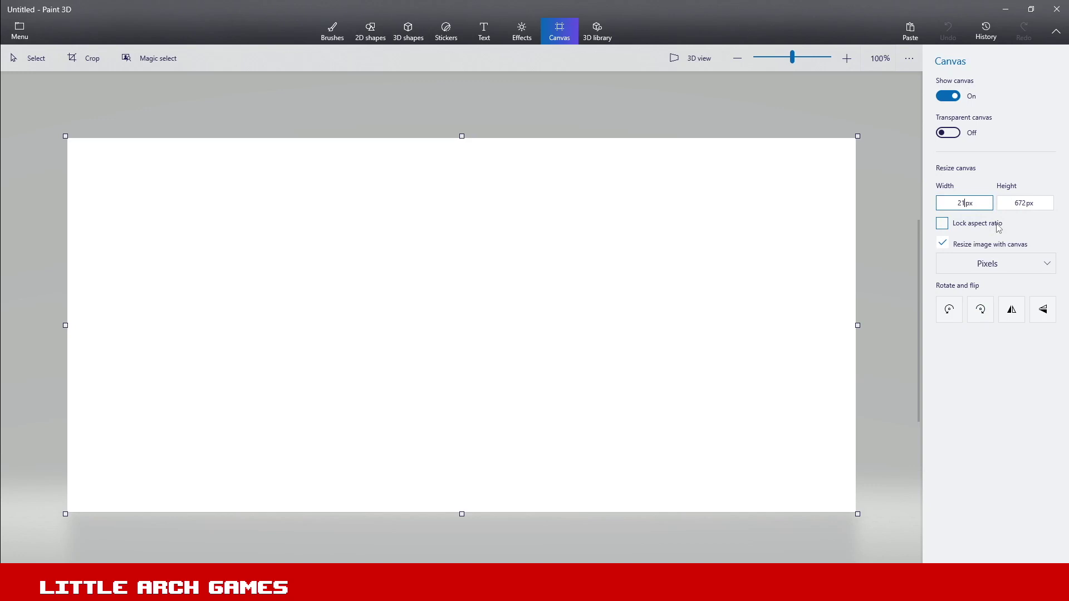
{"action": "key", "text": "BackSpace"}
{"action": "key", "text": "Tab"}
{"action": "type", "text": "2"}
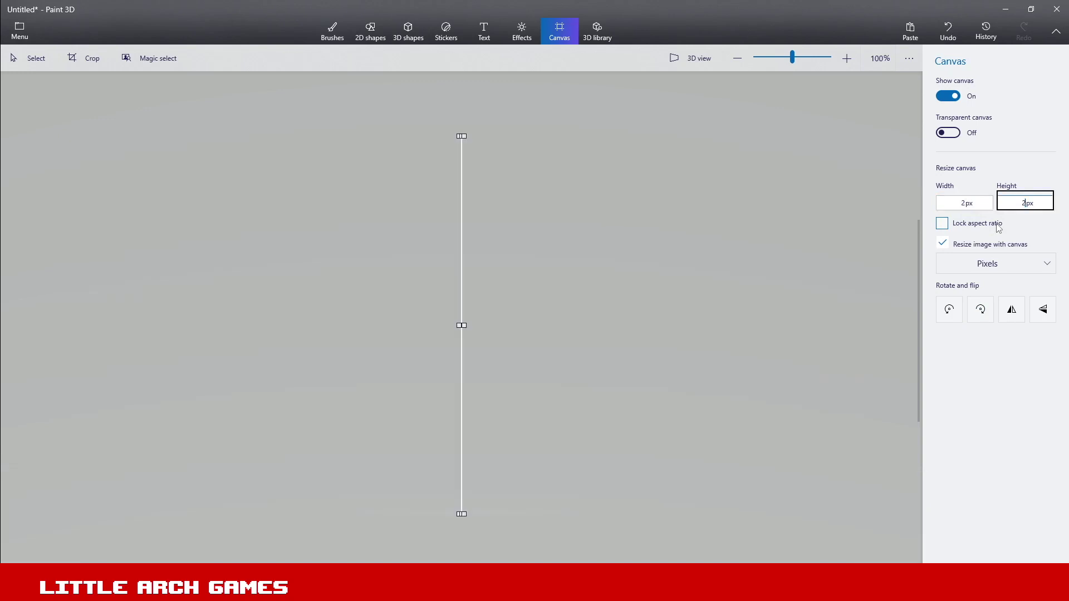
{"action": "scroll", "coordinate": [461, 327], "scroll_direction": "up", "scroll_amount": 4}
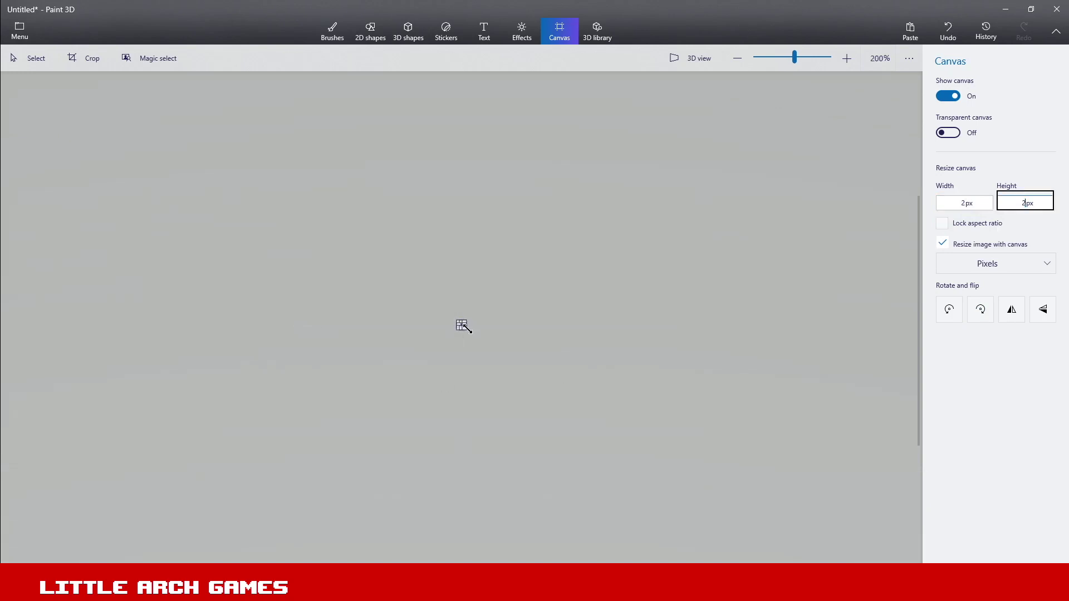
{"action": "scroll", "coordinate": [462, 328], "scroll_direction": "up", "scroll_amount": 8}
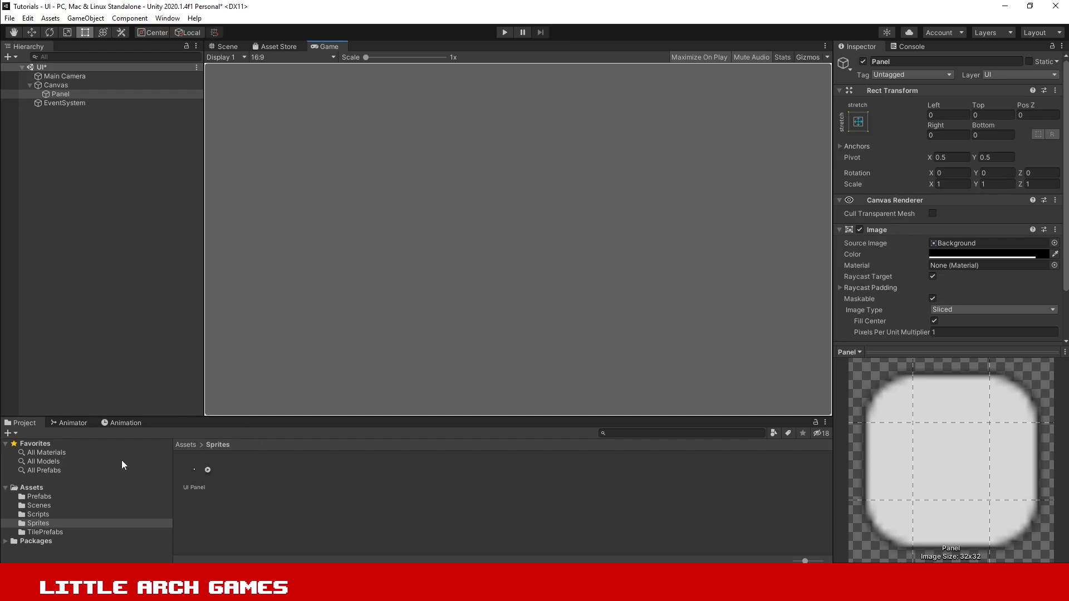
Check the UI Panel asset's 2×2 Sprite import settings, then reselect the Panel
{"action": "left_click", "coordinate": [195, 472]}
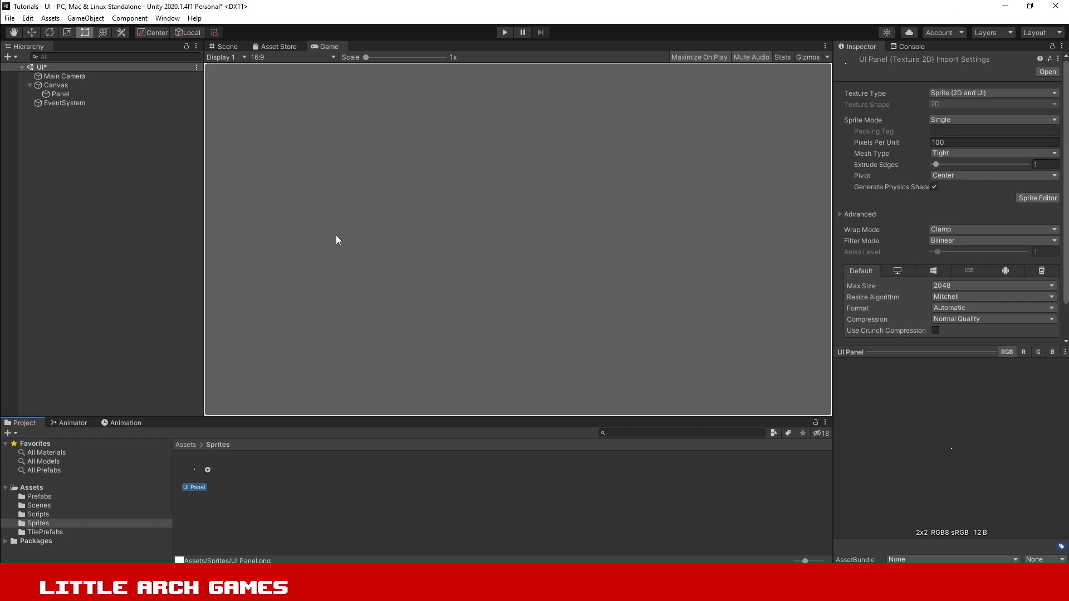
{"action": "left_click", "coordinate": [59, 93]}
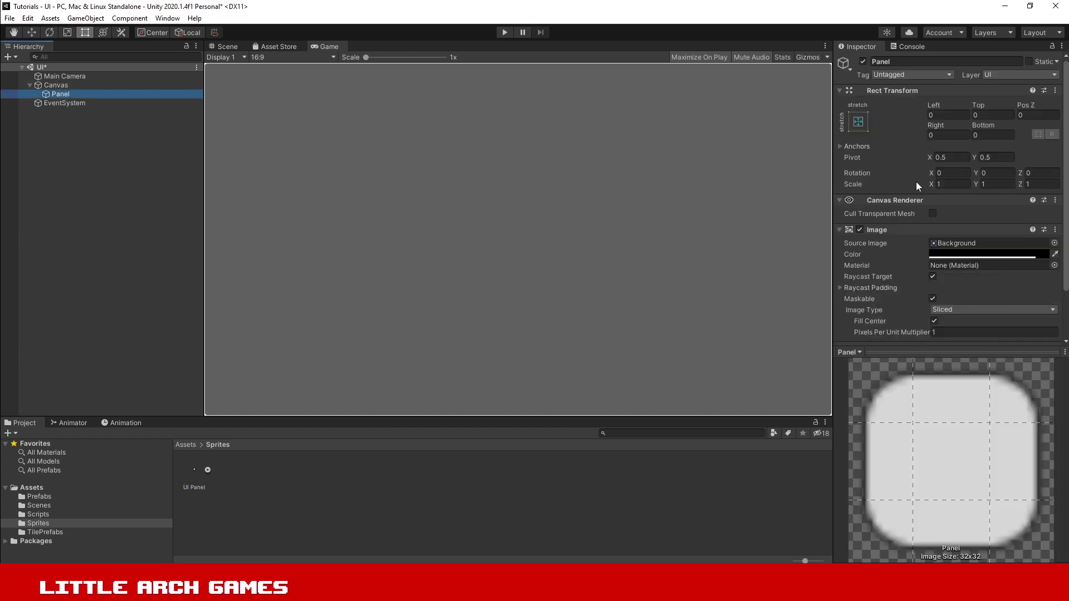
Assign the UI Panel sprite as the Panel's Source Image and play the scene
{"action": "left_click", "coordinate": [1054, 243]}
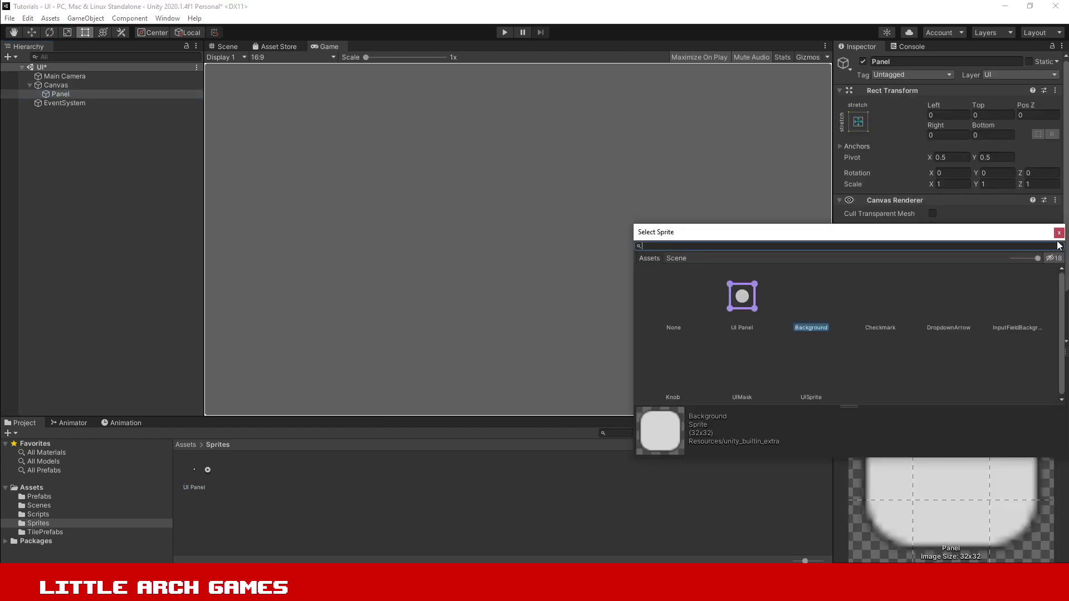
{"action": "double_click", "coordinate": [744, 299]}
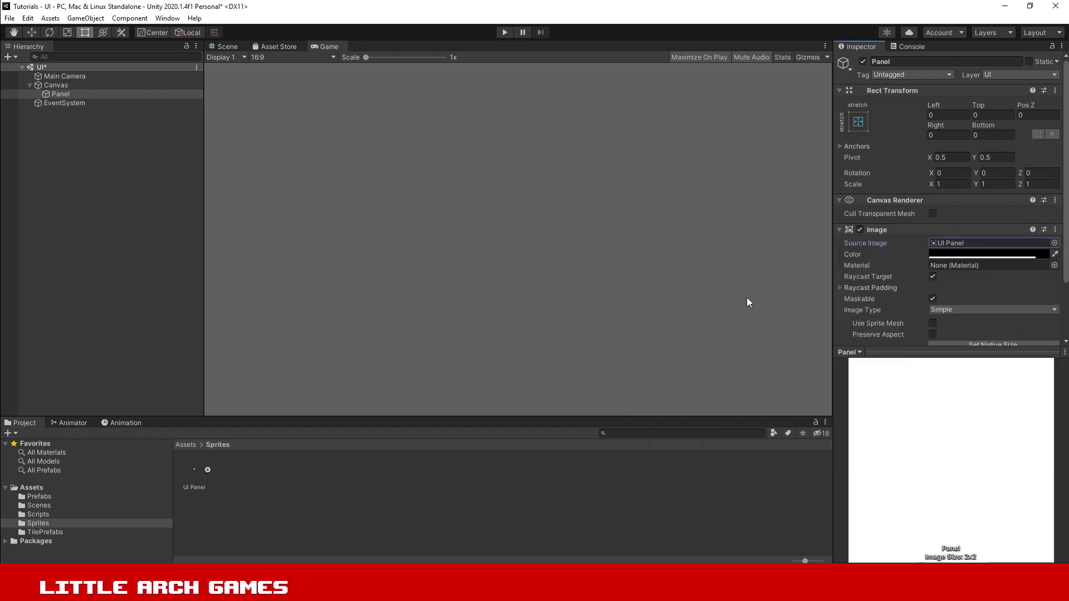
{"action": "left_click", "coordinate": [503, 32]}
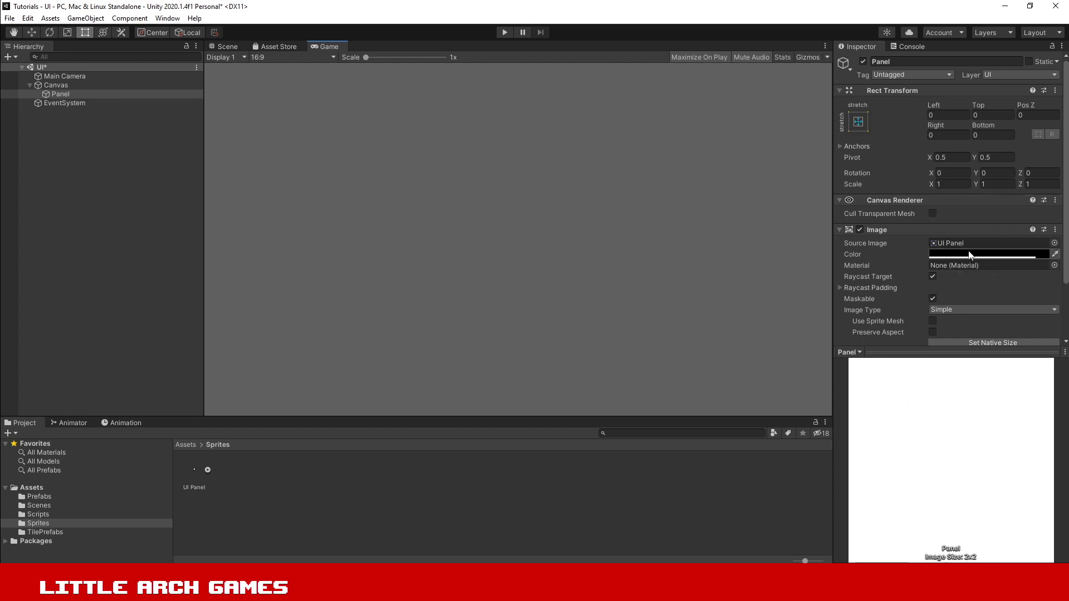
Tint the Panel red with higher opacity, preview another hue, and close the picker
{"action": "left_click", "coordinate": [984, 255]}
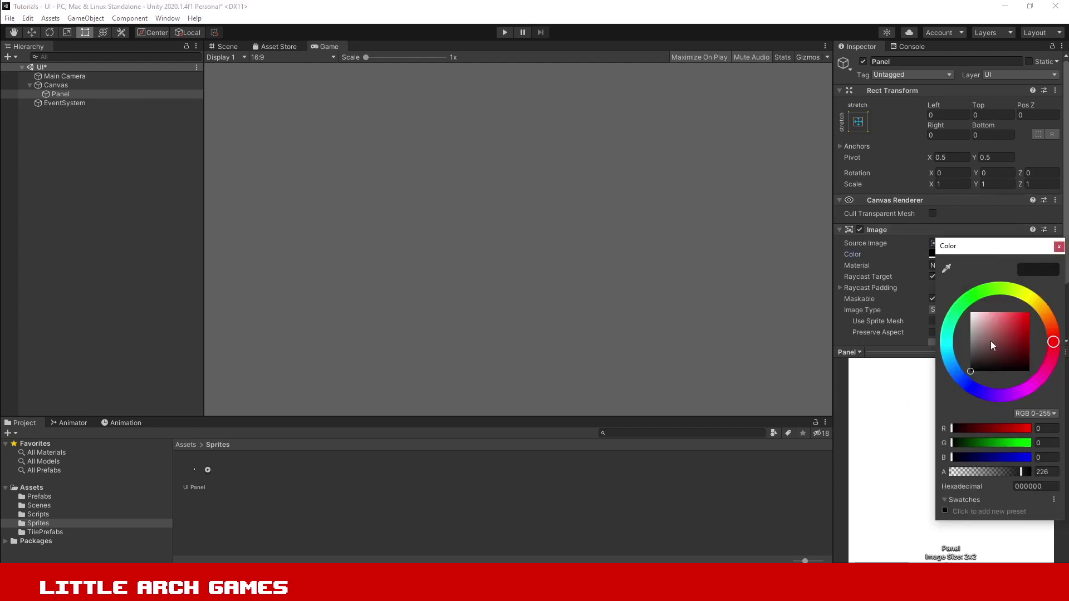
{"action": "left_click_drag", "start_coordinate": [990, 342], "coordinate": [1029, 312]}
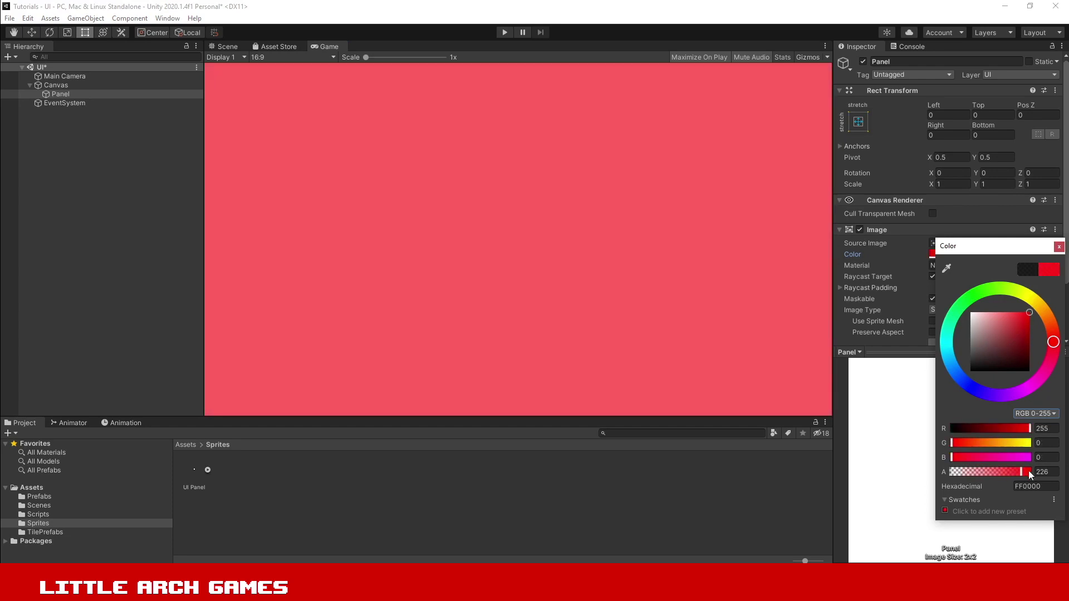
{"action": "left_click_drag", "start_coordinate": [1029, 472], "coordinate": [1026, 474]}
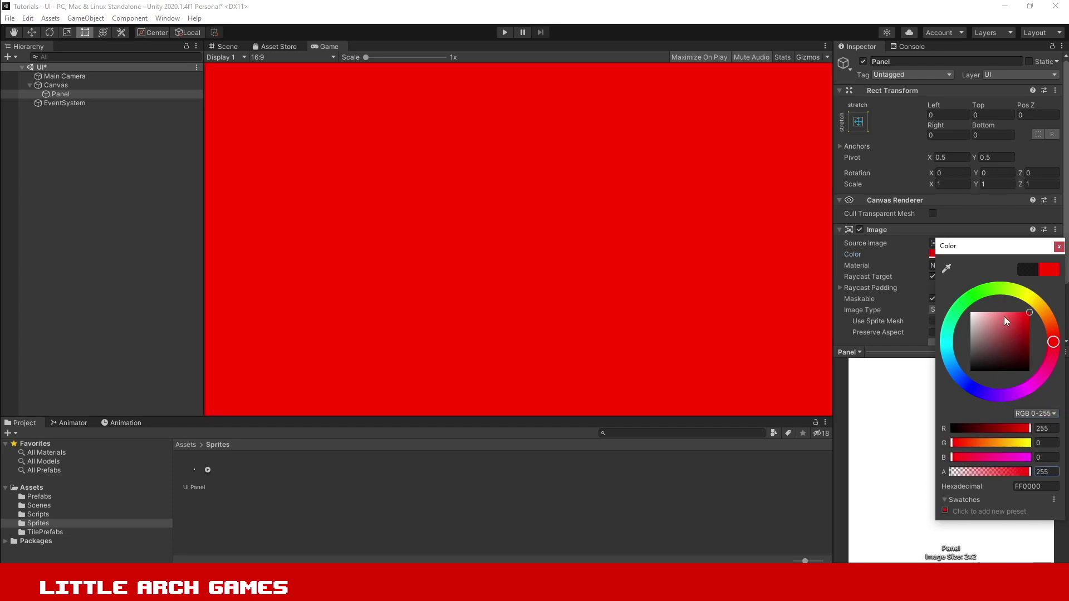
{"action": "mouse_move", "coordinate": [1053, 324]}
{"action": "left_mouse_down"}
{"action": "mouse_move", "coordinate": [1050, 365]}
{"action": "mouse_move", "coordinate": [1028, 390]}
{"action": "mouse_move", "coordinate": [981, 400]}
{"action": "mouse_move", "coordinate": [955, 374]}
{"action": "mouse_move", "coordinate": [947, 336]}
{"action": "mouse_move", "coordinate": [955, 309]}
{"action": "mouse_move", "coordinate": [976, 296]}
{"action": "mouse_move", "coordinate": [1019, 287]}
{"action": "mouse_move", "coordinate": [1055, 328]}
{"action": "left_mouse_up"}
{"action": "key", "text": "Escape"}
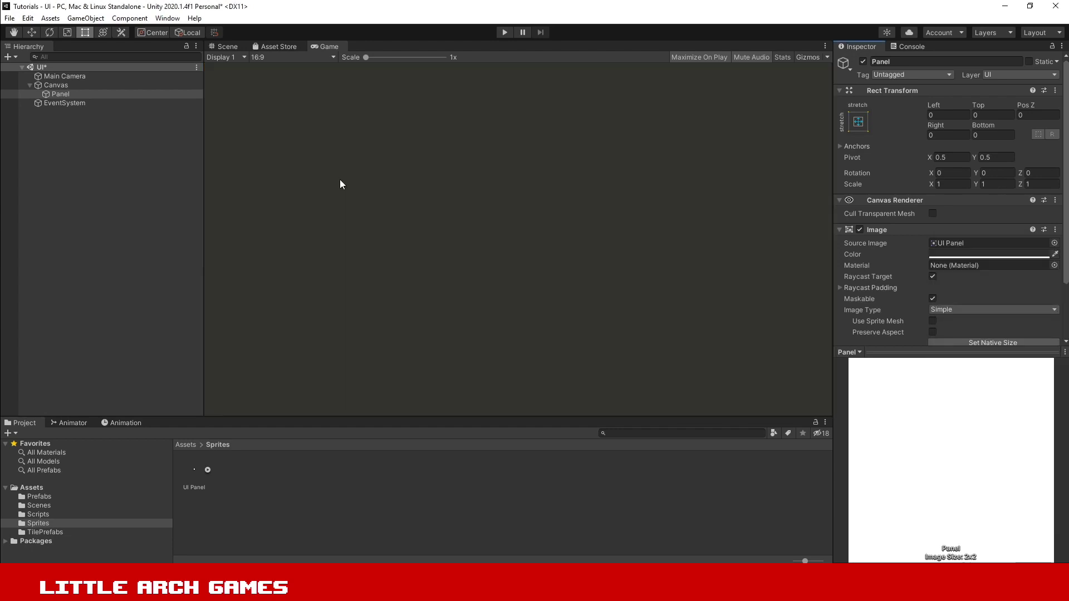